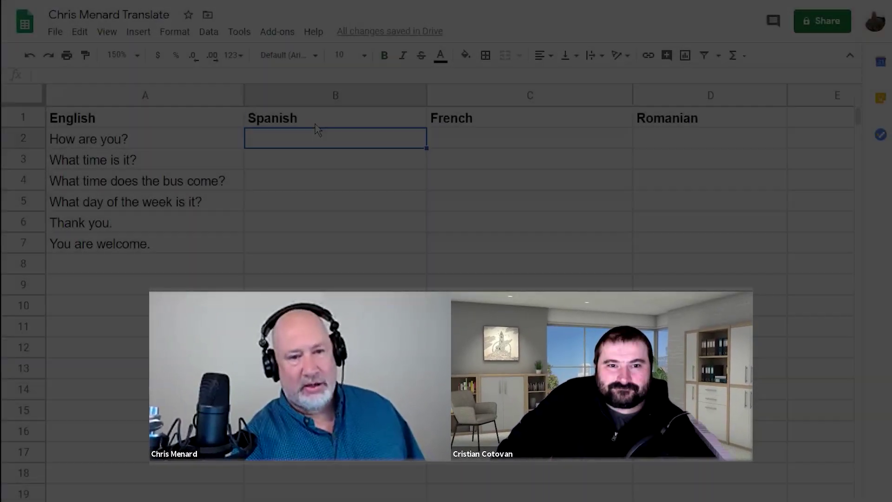
- Select the Spanish header cell B1 on the Chris Menard Translate sheet
{"action": "left_click", "coordinate": [315, 121]}
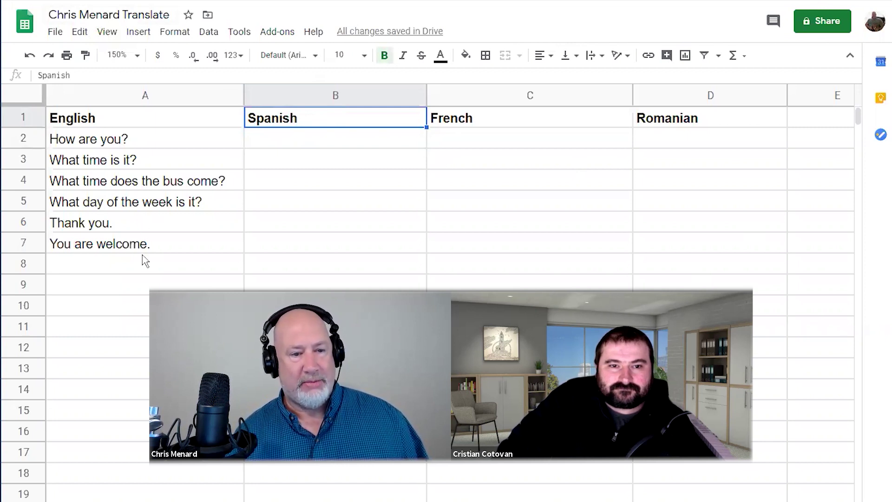
- Enter =GOOGLETRANSLATE(A2,"en","es") in B2 to return ¿Cómo estás?
{"action": "left_click", "coordinate": [306, 144]}
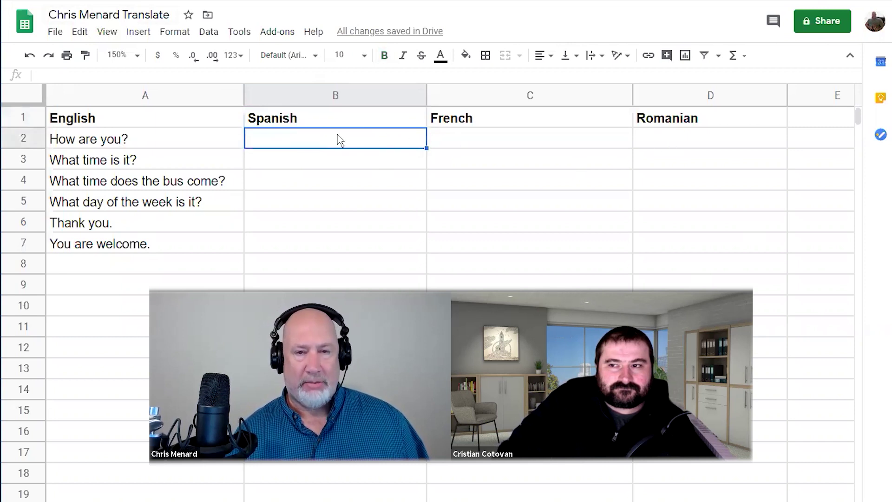
{"action": "type", "text": "=goog"}
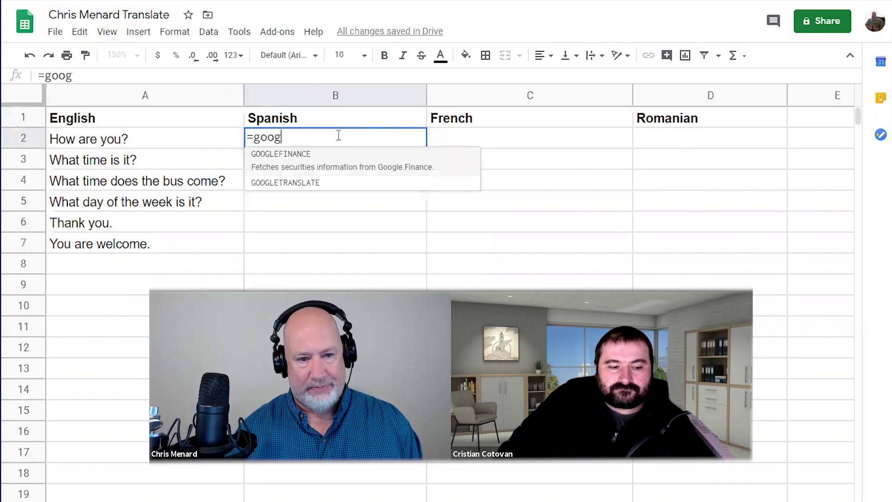
{"action": "key", "text": "Down"}
{"action": "key", "text": "Tab"}
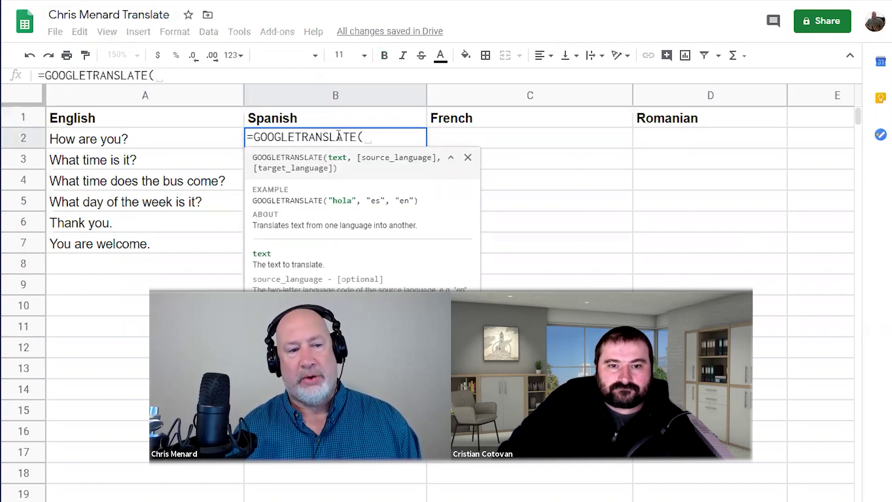
{"action": "type", "text": "A2, "}
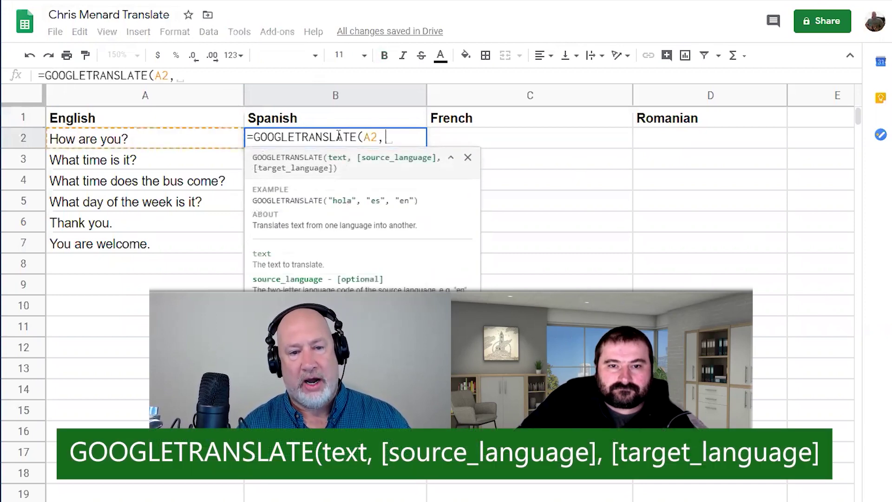
{"action": "type", "text": "\"e"}
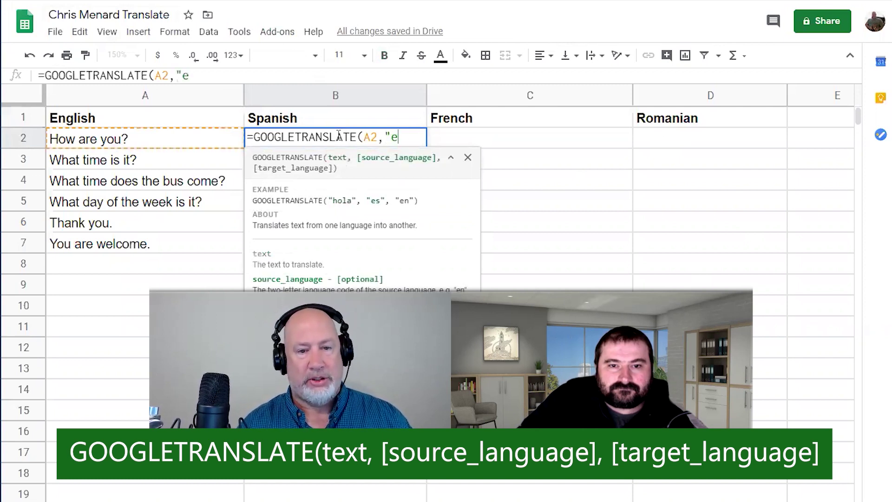
{"action": "type", "text": "n\""}
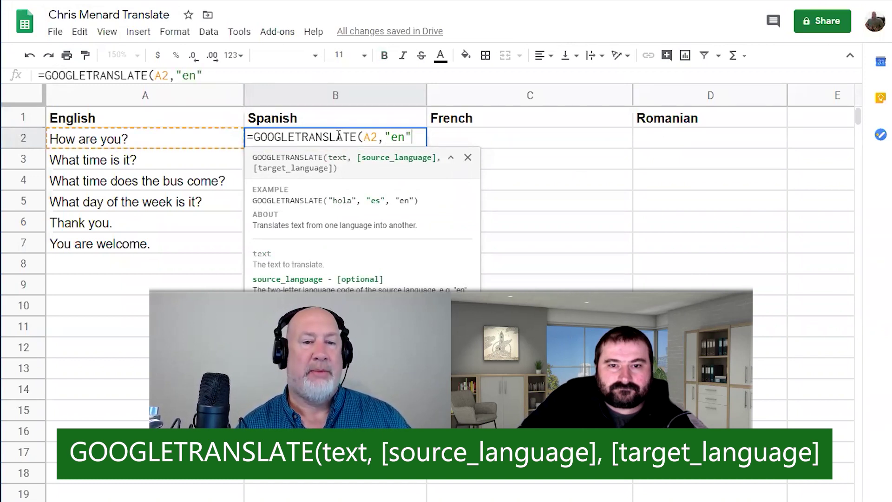
{"action": "type", "text": ","}
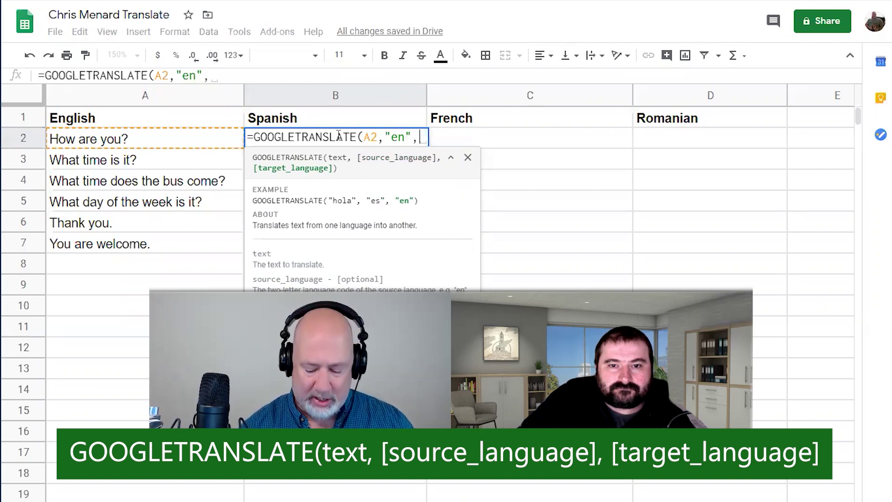
{"action": "type", "text": "\"es"}
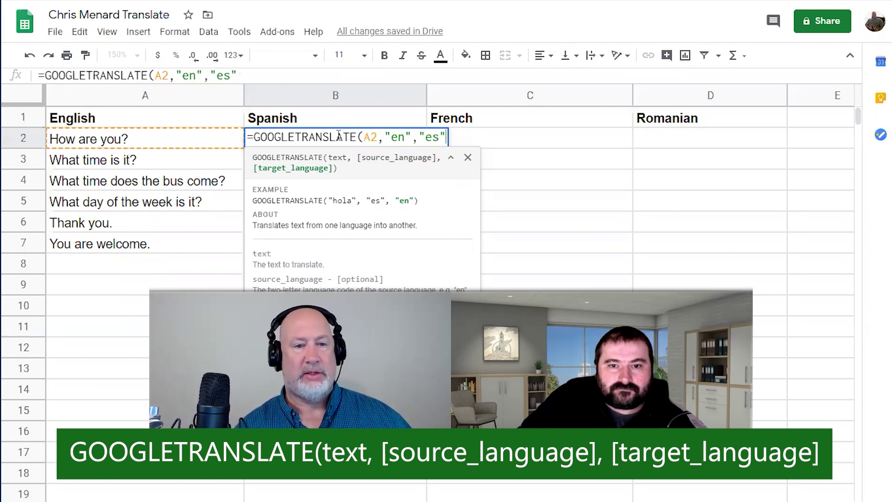
{"action": "type", "text": "\""}
{"action": "key", "text": "Return"}
{"action": "left_click", "coordinate": [365, 146]}
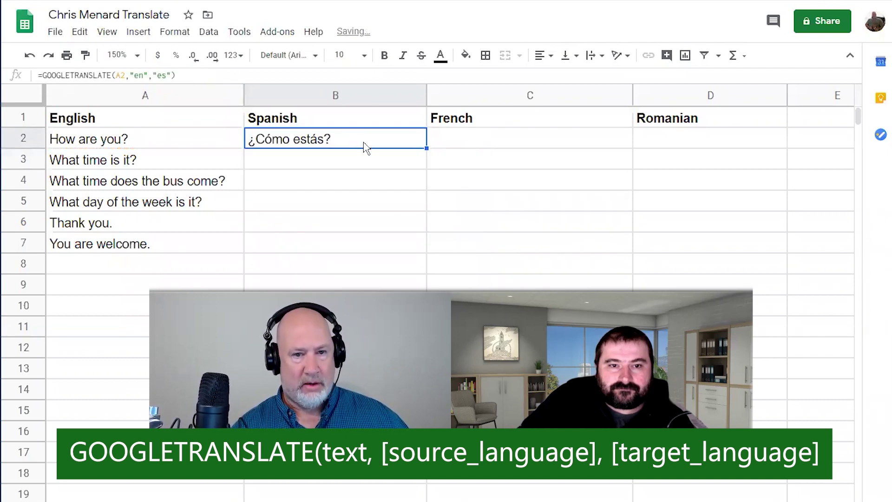
- Fill B2's formula to B7, change its source language to "auto", and refill B2:B7
{"action": "left_click_drag", "start_coordinate": [424, 148], "coordinate": [427, 243]}
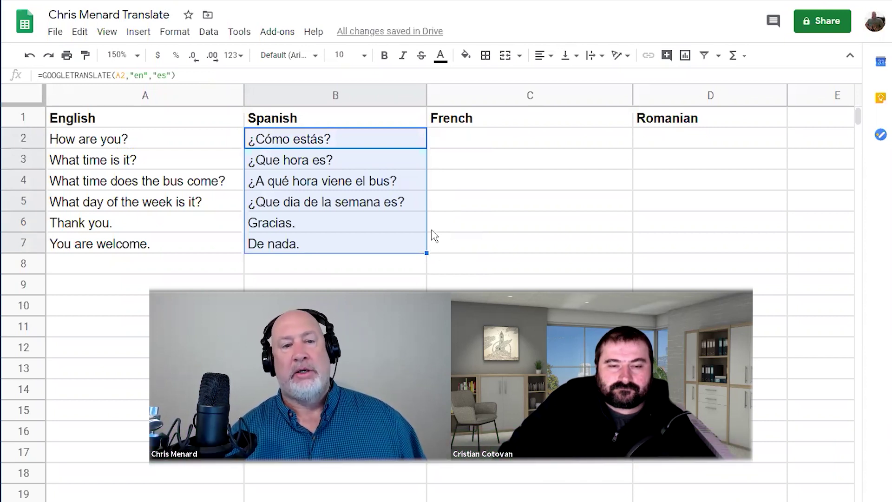
{"action": "left_click", "coordinate": [367, 137]}
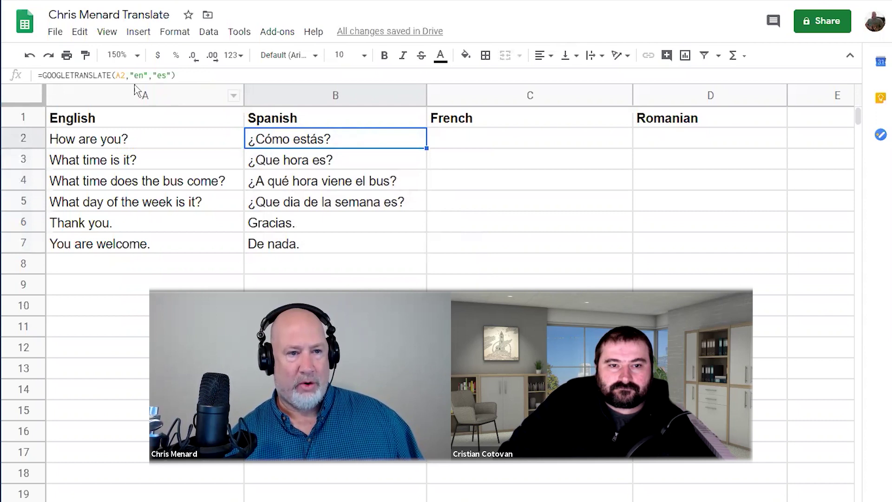
{"action": "double_click", "coordinate": [350, 139]}
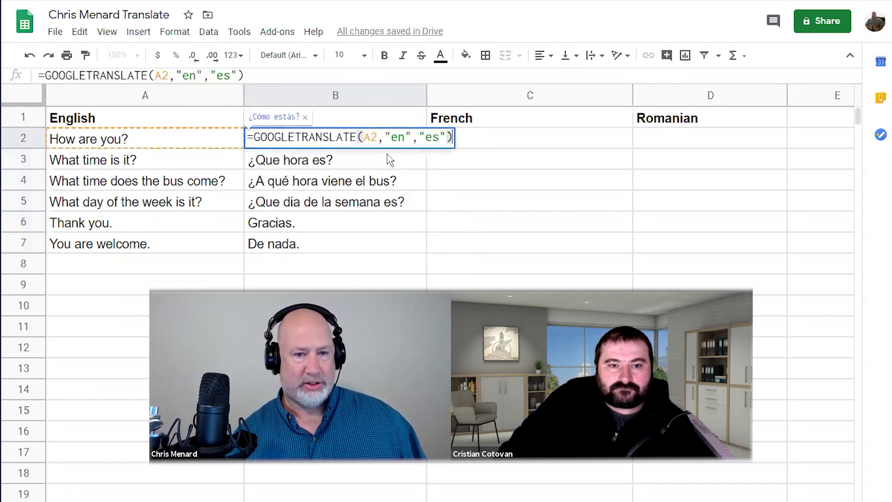
{"action": "left_click", "coordinate": [395, 136]}
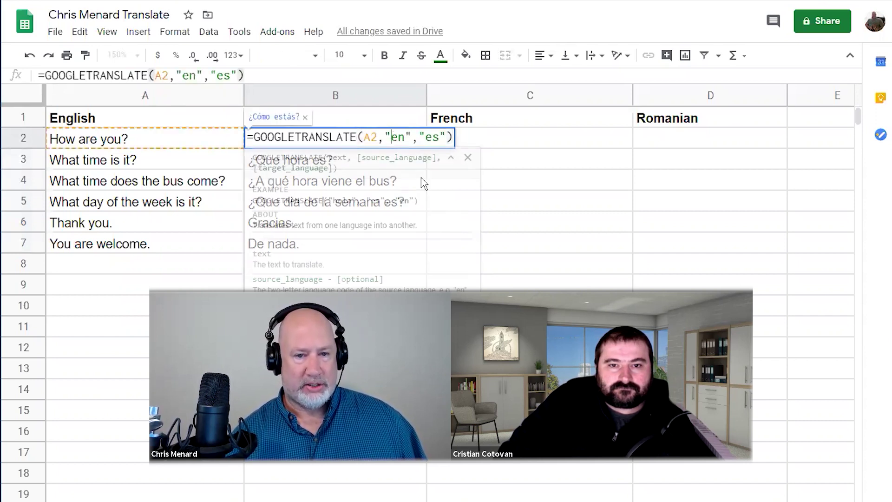
{"action": "key", "text": "BackSpace"}
{"action": "key", "text": "Delete"}
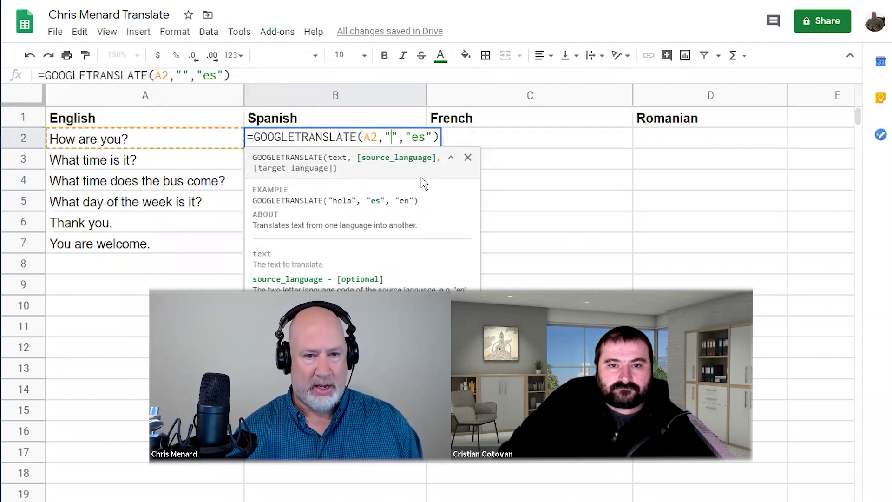
{"action": "type", "text": "auto"}
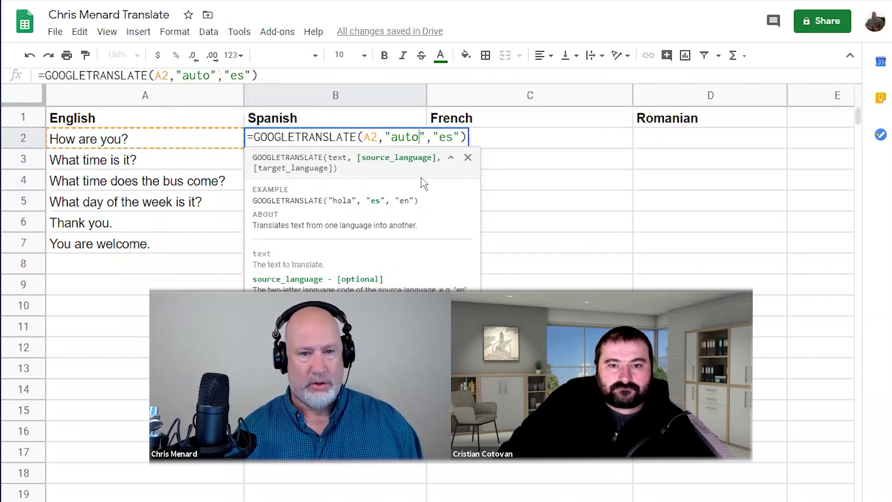
{"action": "key", "text": "Return"}
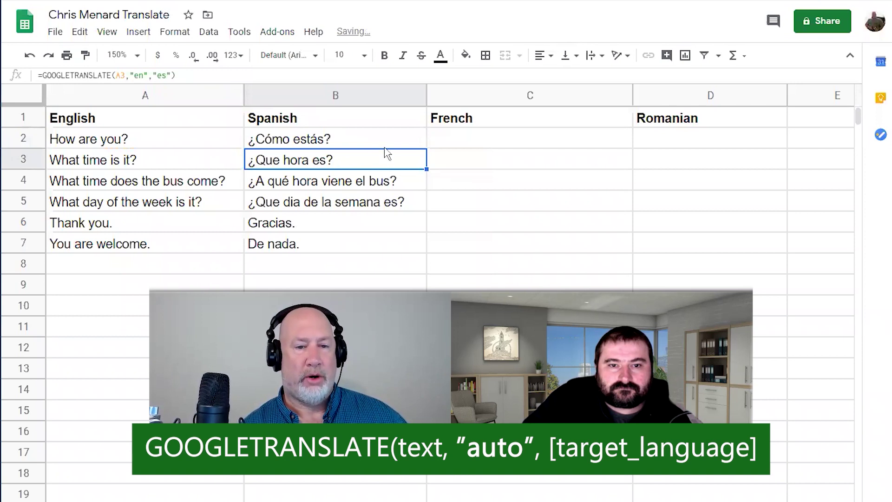
{"action": "left_click", "coordinate": [411, 145]}
{"action": "left_click_drag", "start_coordinate": [426, 148], "coordinate": [419, 257]}
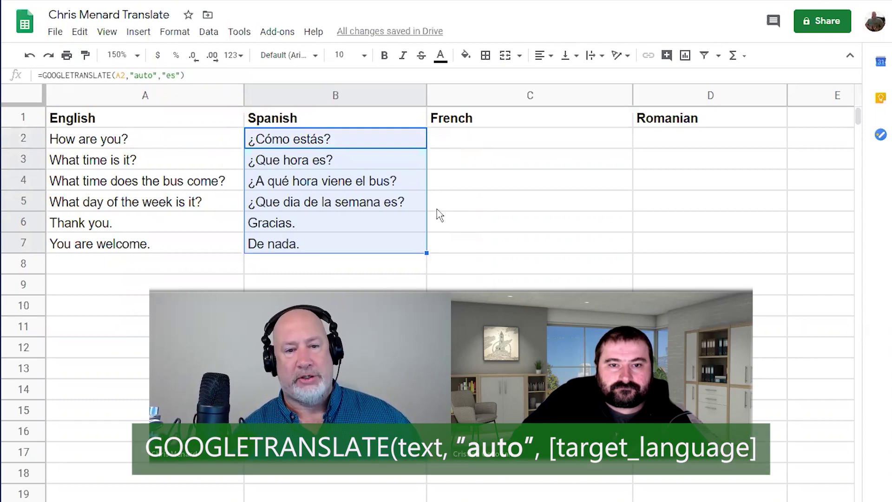
- Check the empty French and Romanian cells C2 and D2 against B2's formula
{"action": "left_click", "coordinate": [467, 138]}
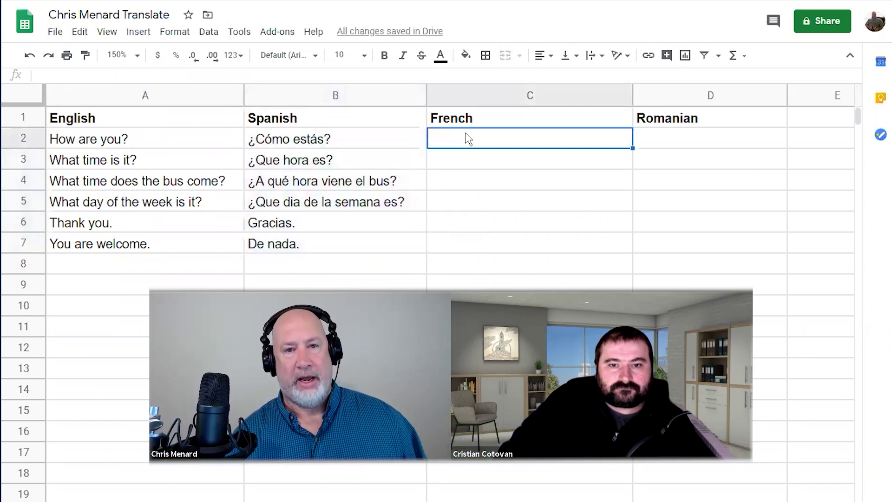
{"action": "left_click", "coordinate": [649, 145]}
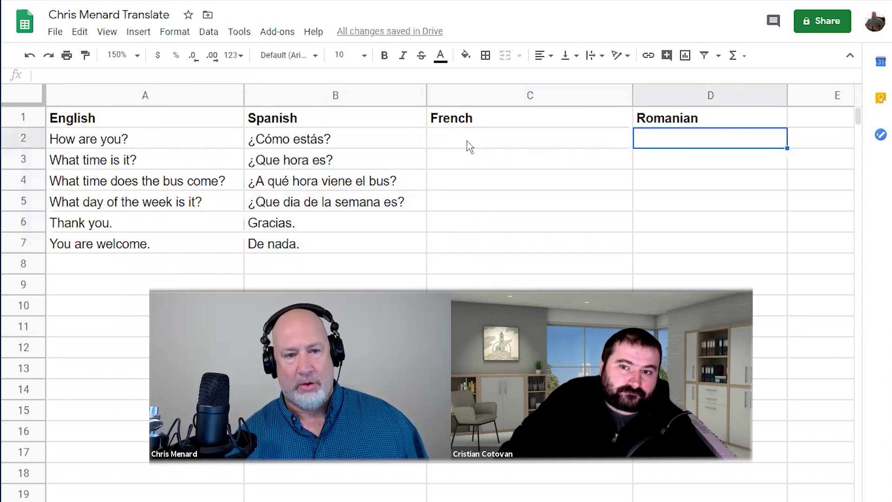
{"action": "left_click", "coordinate": [416, 144]}
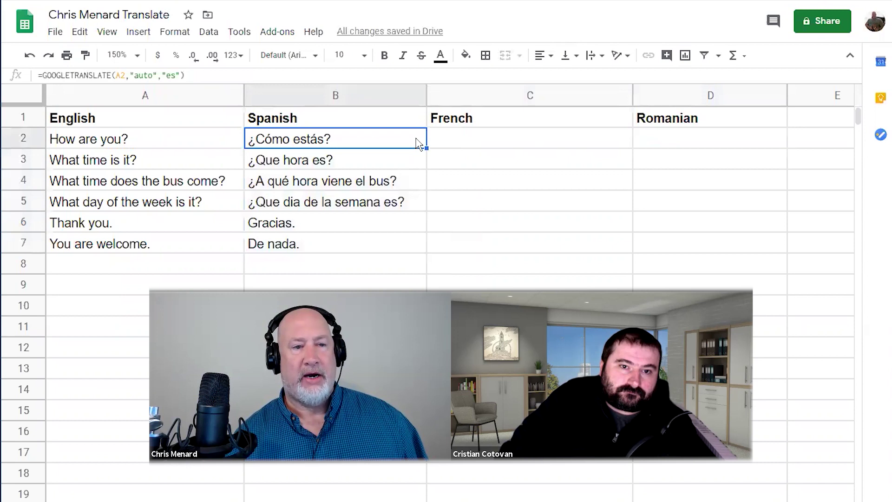
{"action": "left_click", "coordinate": [469, 146]}
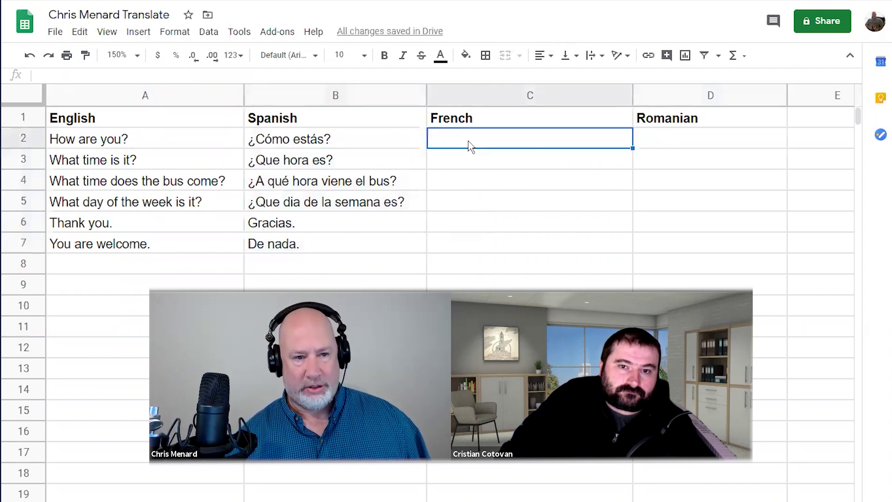
{"action": "left_click", "coordinate": [655, 146]}
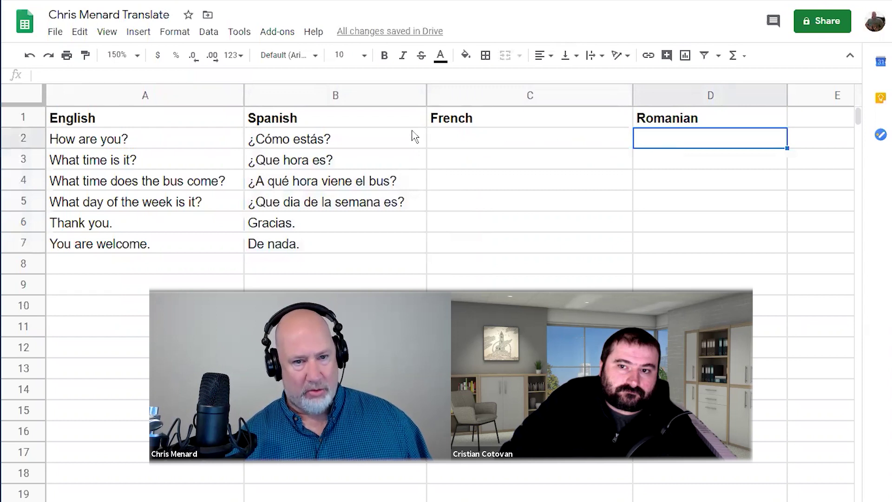
- Rename the headers B1, C1 and D1 to ES, FR and RO
{"action": "left_click", "coordinate": [388, 124]}
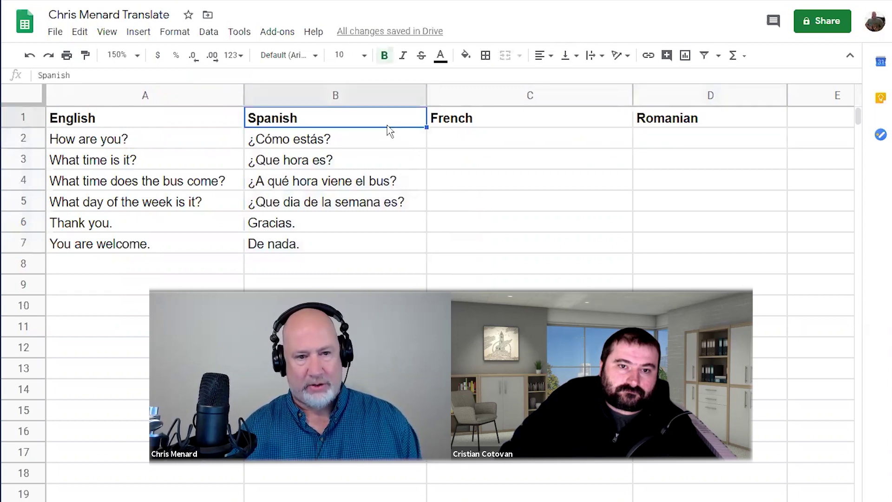
{"action": "type", "text": "ES"}
{"action": "key", "text": "Tab"}
{"action": "type", "text": "F"}
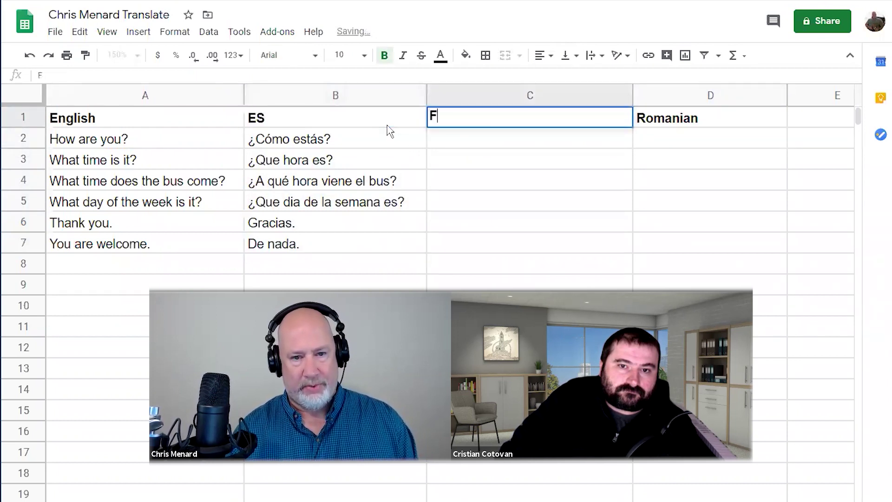
{"action": "type", "text": "R"}
{"action": "key", "text": "Tab"}
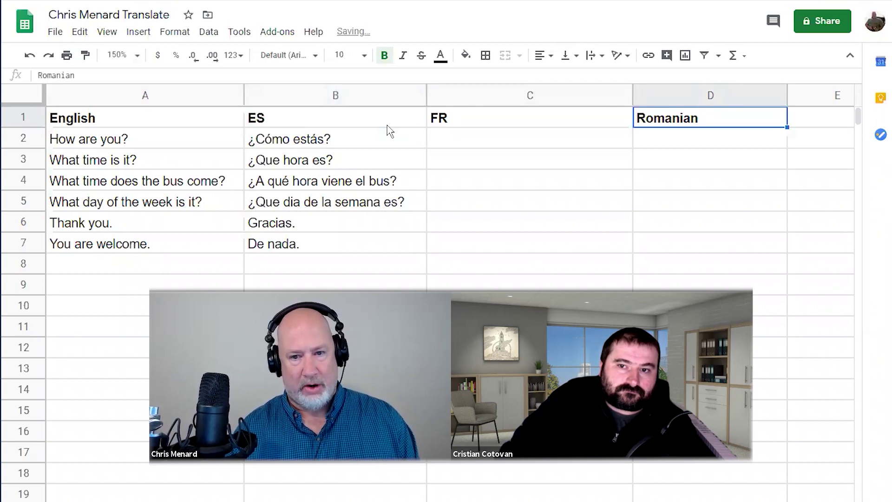
{"action": "type", "text": "RO"}
{"action": "left_click", "coordinate": [388, 130]}
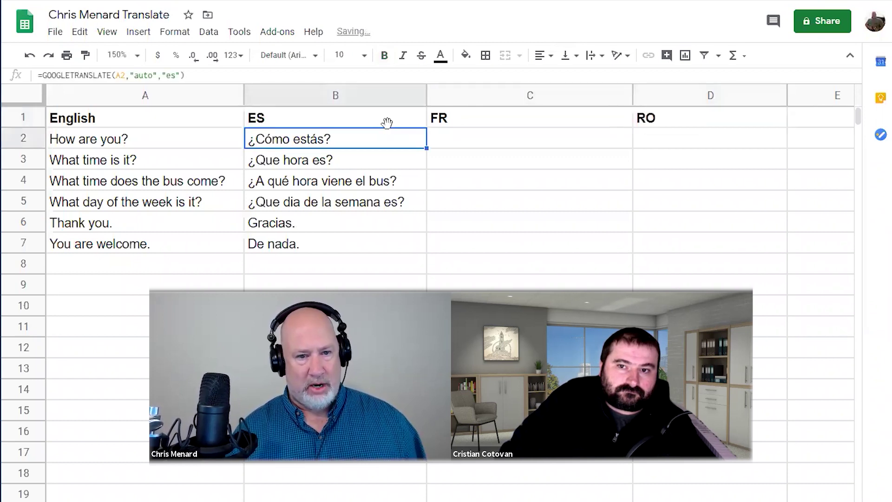
- In B2's formula, lock A2 as $A2 and remove the hard-coded "es" code
{"action": "double_click", "coordinate": [294, 137]}
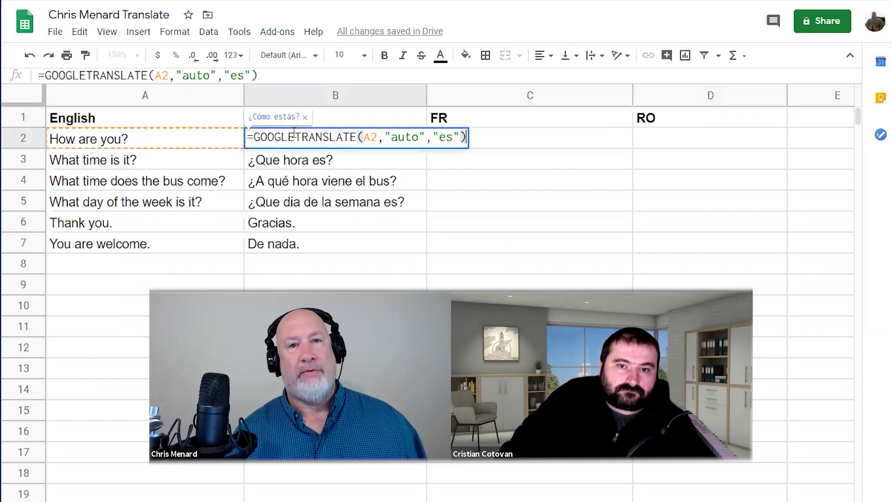
{"action": "left_click", "coordinate": [360, 139]}
{"action": "key", "text": "F4"}
{"action": "key", "text": "F4"}
{"action": "key", "text": "F4"}
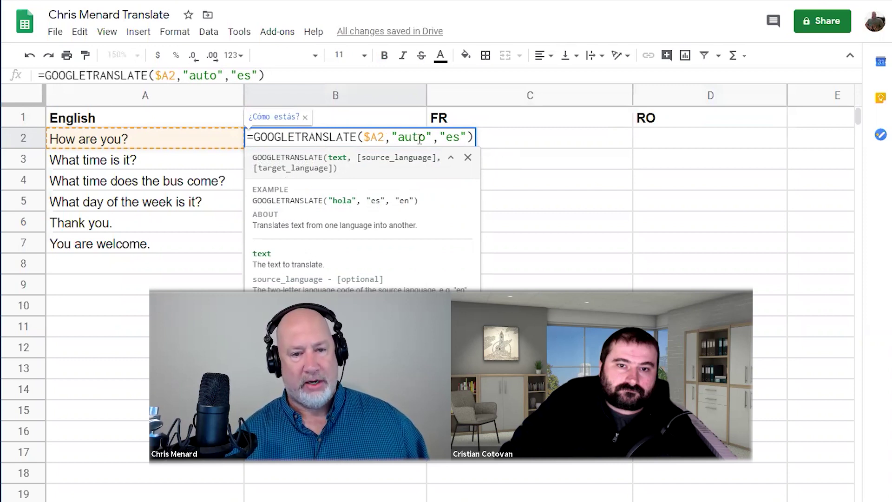
{"action": "left_click", "coordinate": [447, 135]}
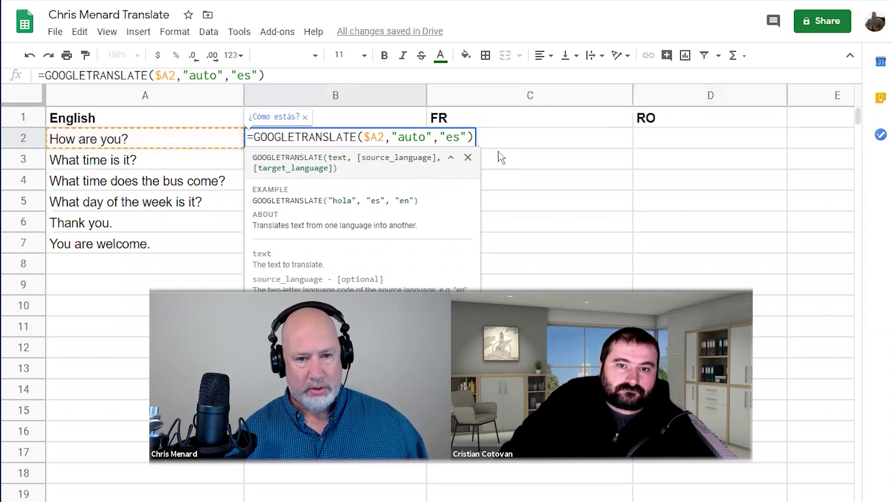
{"action": "key", "text": "Delete"}
{"action": "key", "text": "Delete"}
{"action": "left_click", "coordinate": [333, 120]}
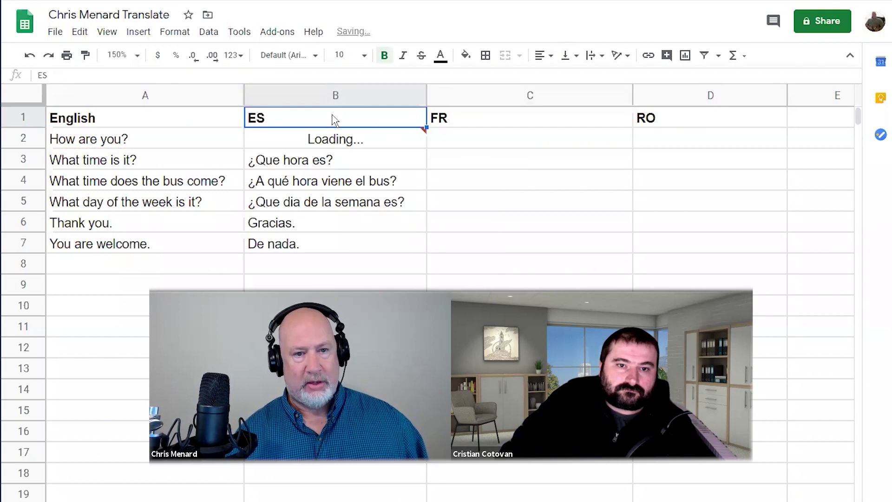
- Replace the target language argument with the mixed reference B$1, giving =GOOGLETRANSLATE($A2,"auto",B$1)
{"action": "double_click", "coordinate": [355, 142]}
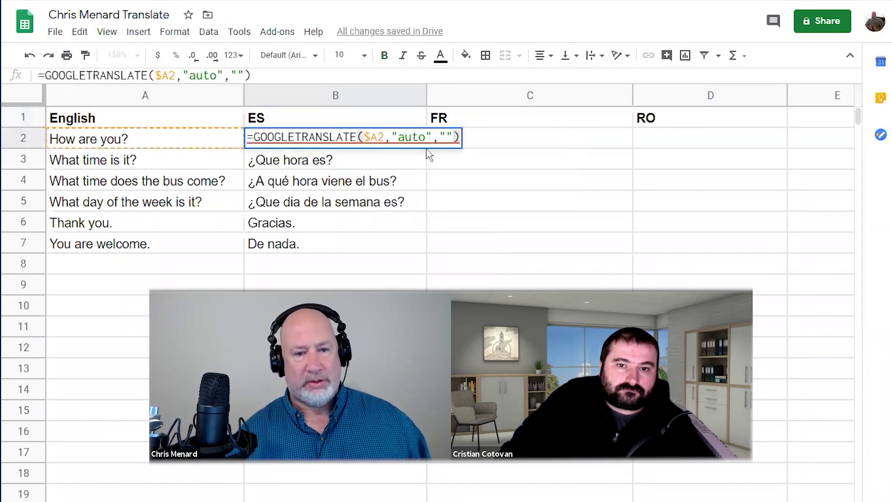
{"action": "left_click", "coordinate": [448, 137]}
{"action": "key", "text": "BackSpace"}
{"action": "key", "text": "Delete"}
{"action": "type", "text": "B"}
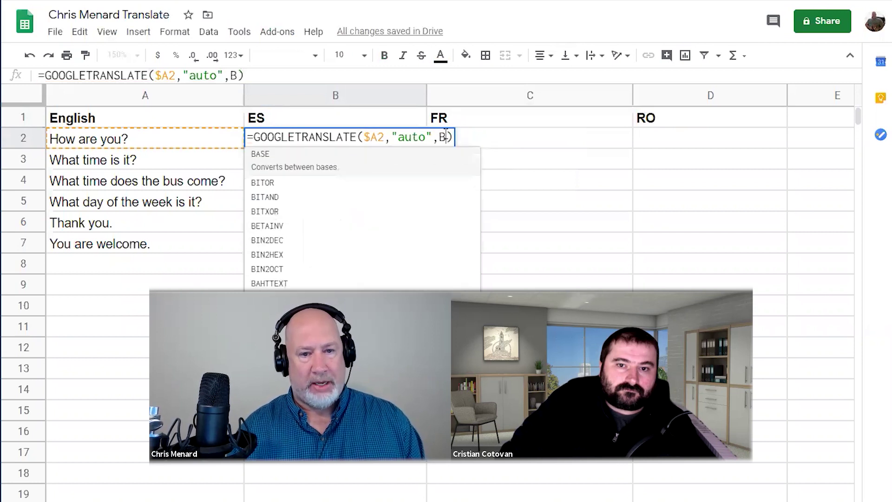
{"action": "type", "text": "1"}
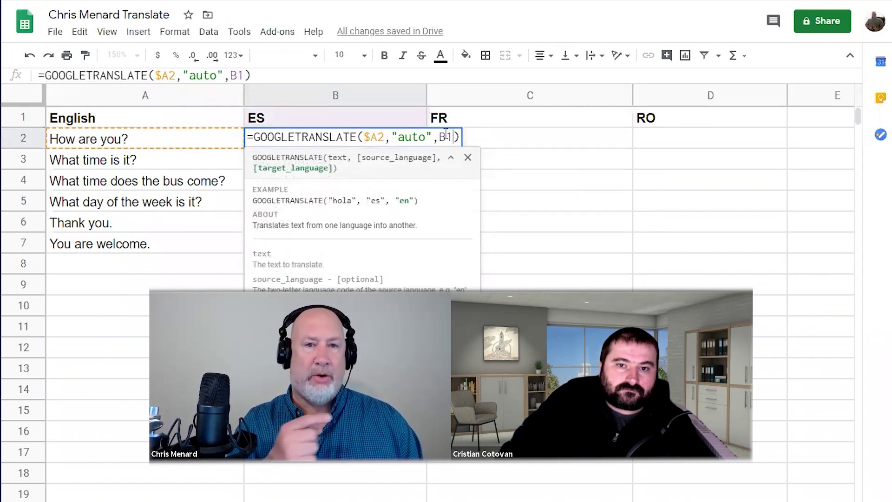
{"action": "key", "text": "F4"}
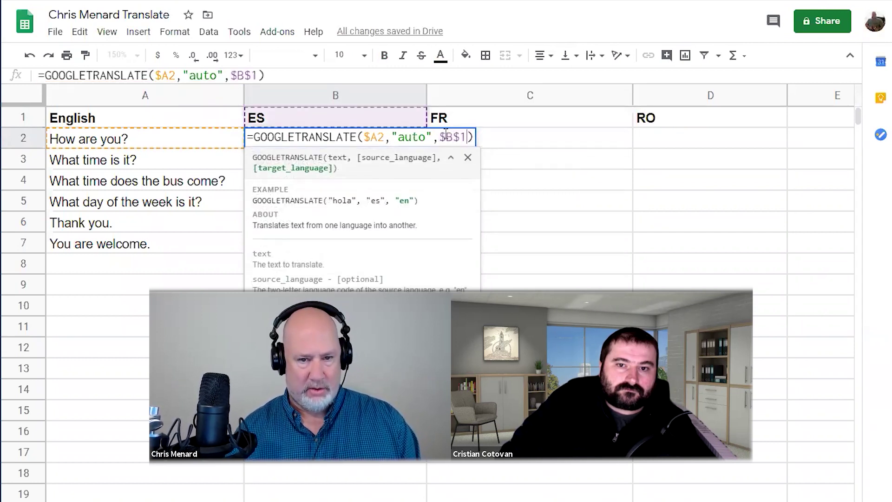
{"action": "key", "text": "F4"}
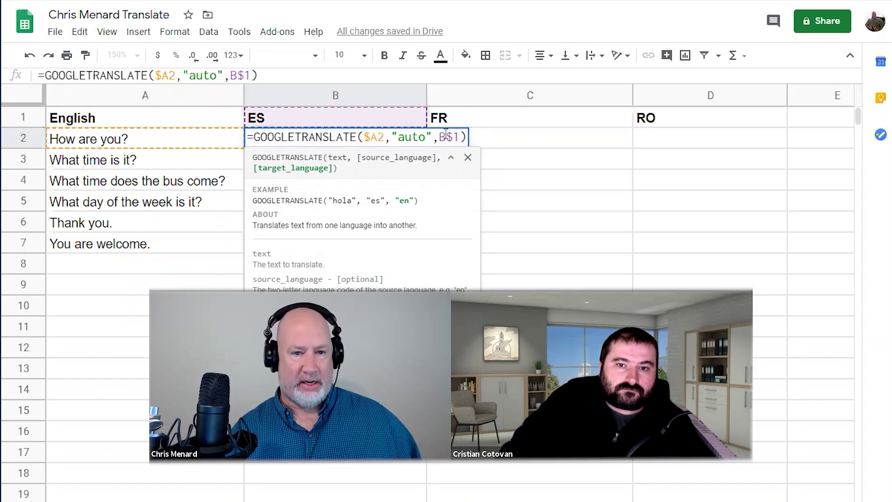
{"action": "key", "text": "Return"}
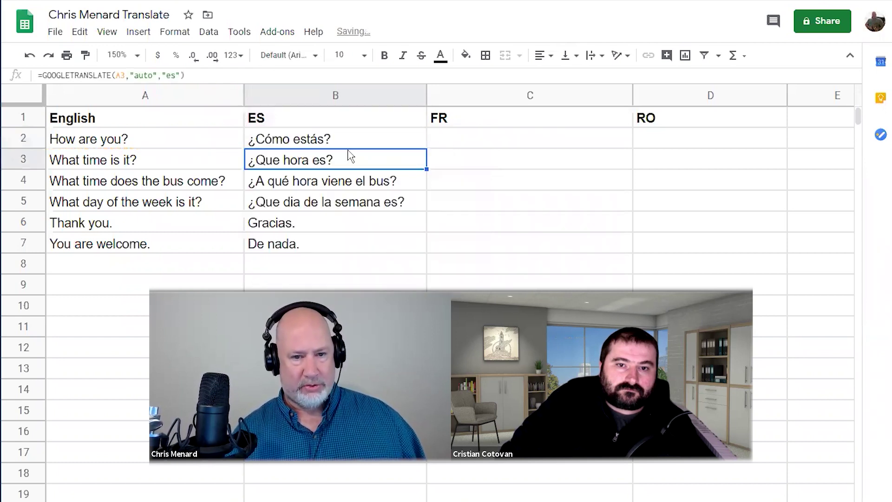
- Fill the header-based formula down B2:B7, copy it into C2, then fill C2:C7
{"action": "left_click", "coordinate": [361, 142]}
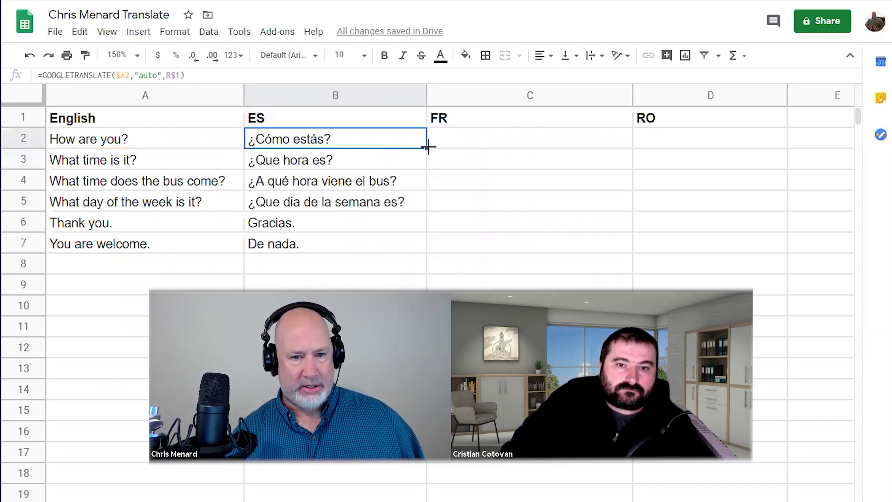
{"action": "left_click_drag", "start_coordinate": [426, 156], "coordinate": [421, 243]}
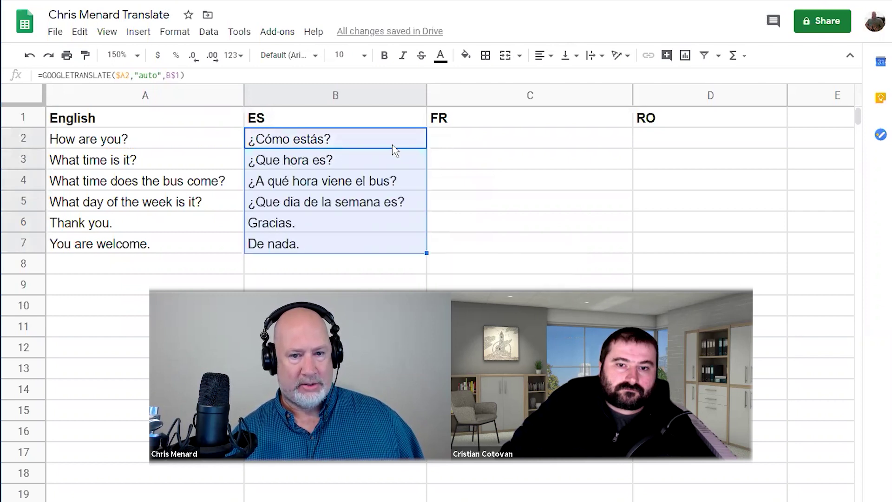
{"action": "left_click", "coordinate": [405, 143]}
{"action": "left_click_drag", "start_coordinate": [424, 146], "coordinate": [590, 151]}
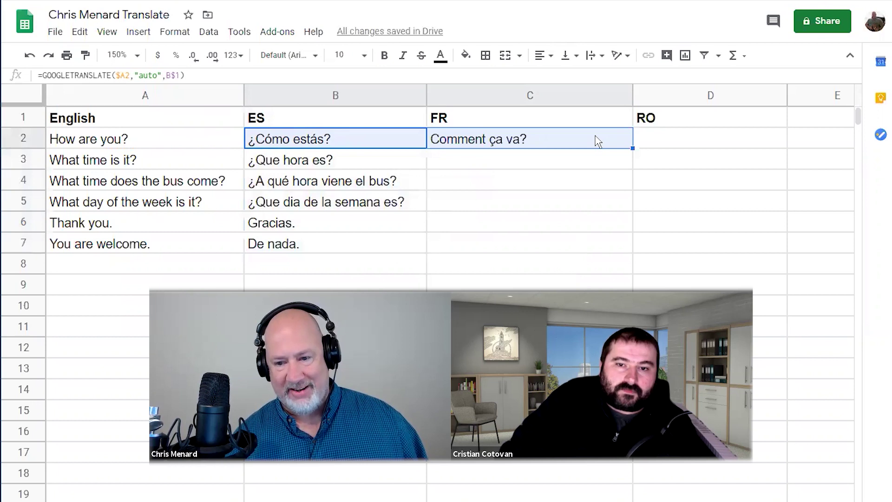
{"action": "left_click", "coordinate": [596, 138]}
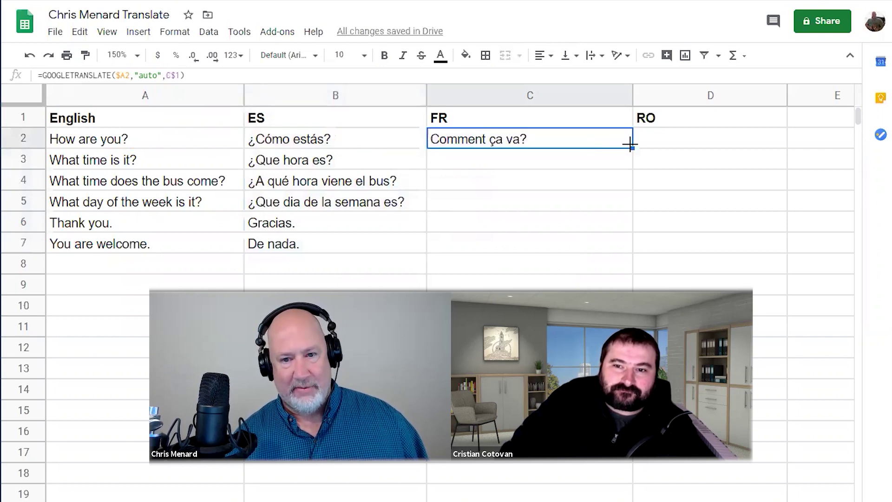
{"action": "left_click_drag", "start_coordinate": [634, 145], "coordinate": [630, 243]}
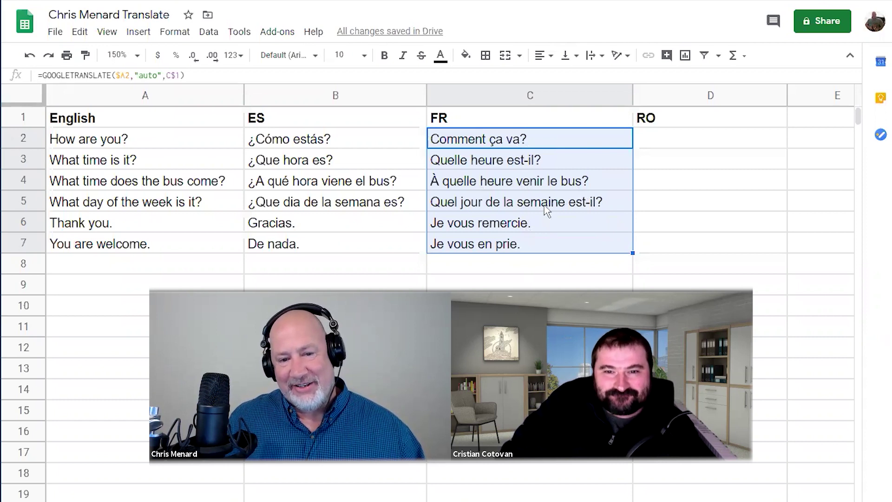
- Narrow column C slightly at the C/D border
{"action": "left_click", "coordinate": [547, 139]}
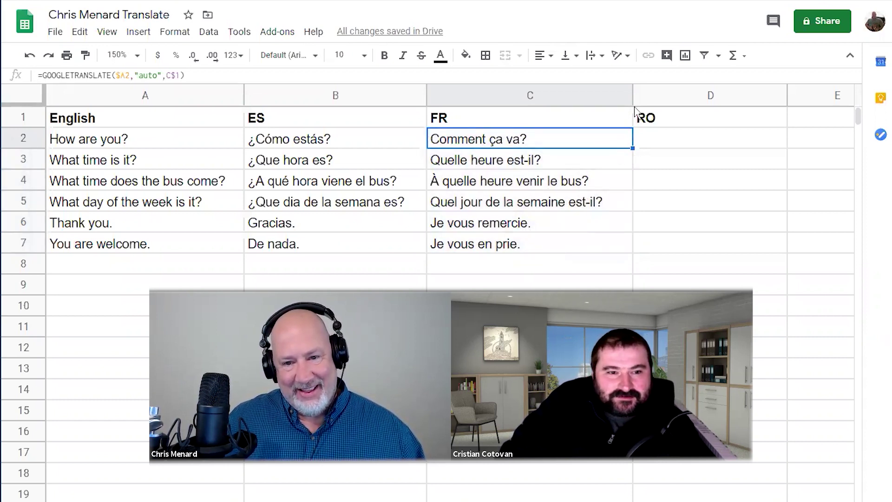
{"action": "left_click_drag", "start_coordinate": [631, 98], "coordinate": [617, 97]}
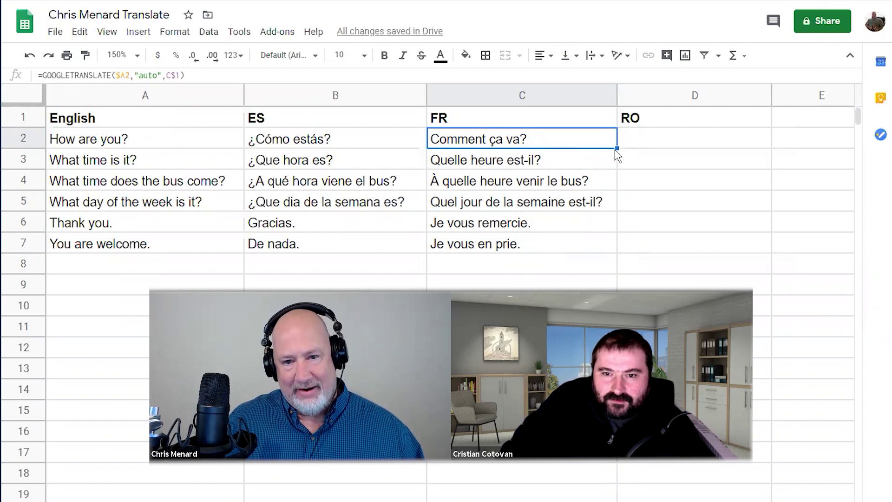
{"action": "left_click_drag", "start_coordinate": [617, 148], "coordinate": [768, 162]}
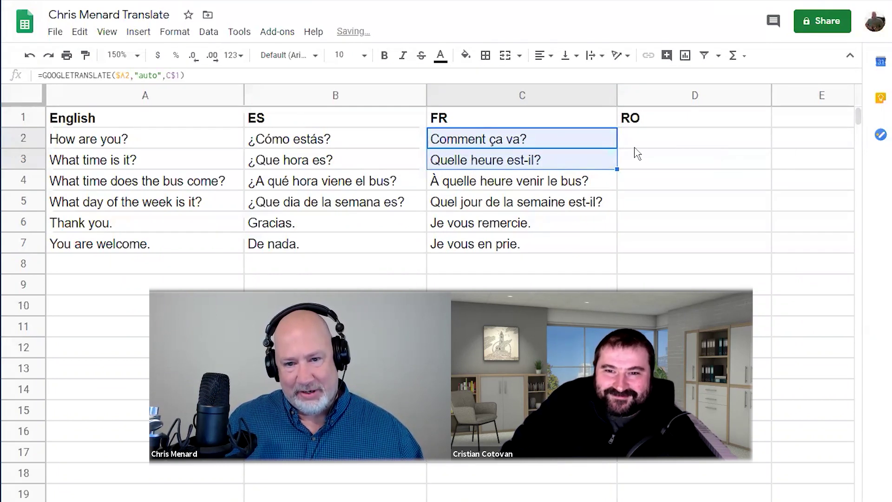
- Copy C2's formula into D2, verify its D$1 reference, and fill D2:D7
{"action": "left_click", "coordinate": [606, 143]}
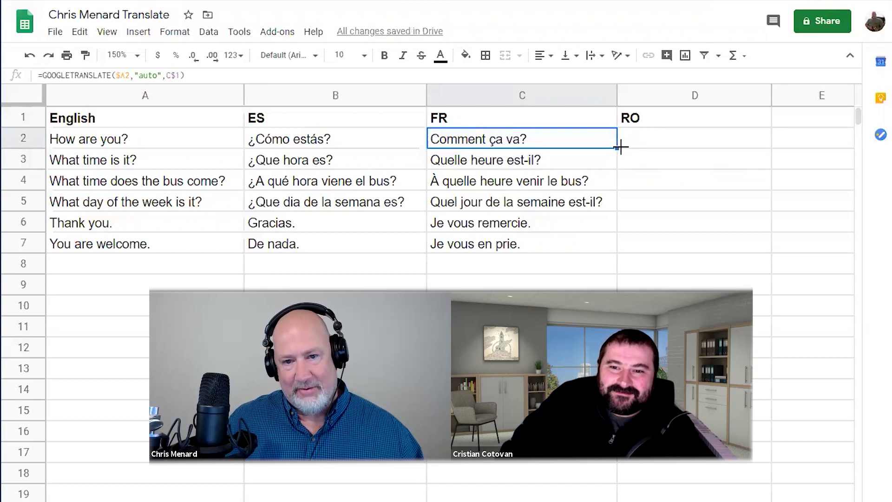
{"action": "left_click_drag", "start_coordinate": [616, 147], "coordinate": [717, 150]}
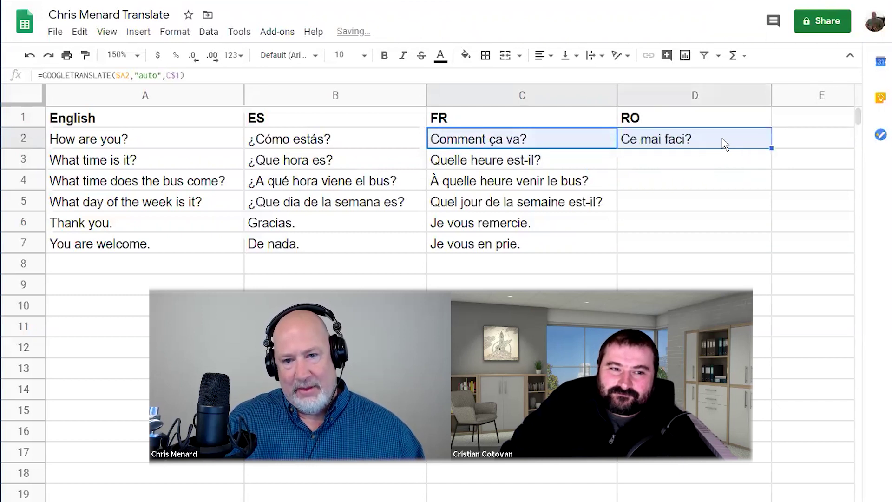
{"action": "left_click", "coordinate": [725, 145]}
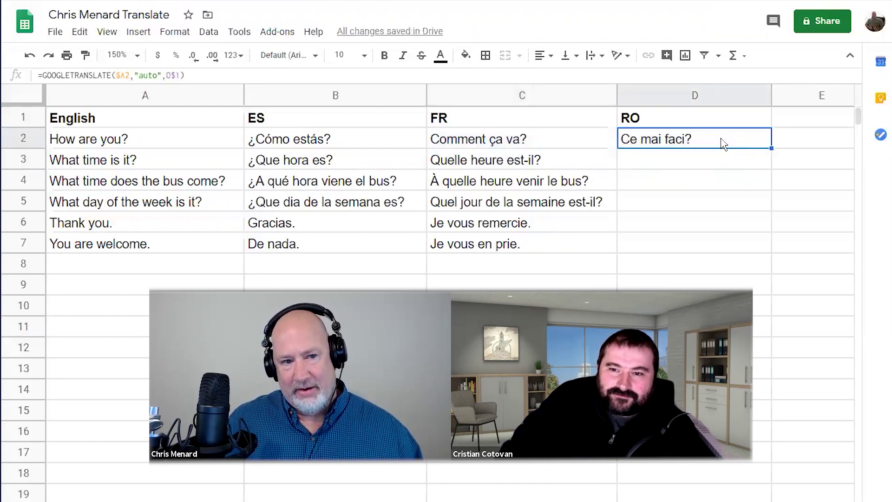
{"action": "double_click", "coordinate": [724, 144]}
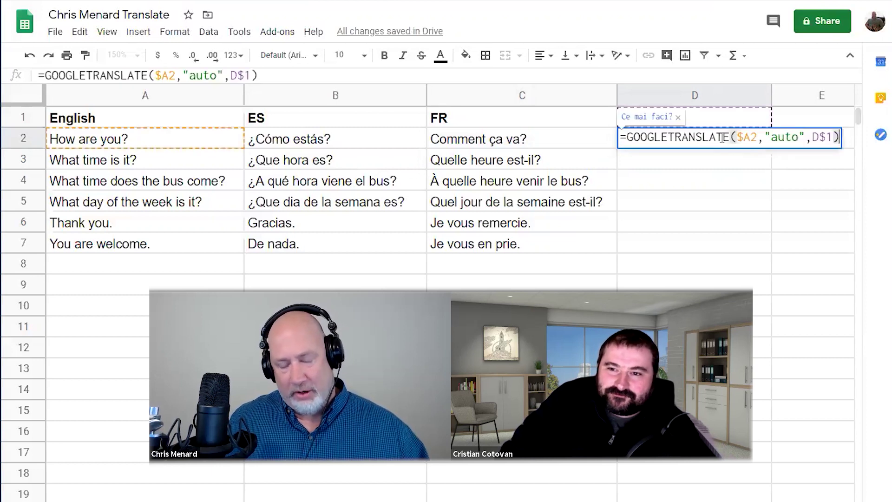
{"action": "key", "text": "Escape"}
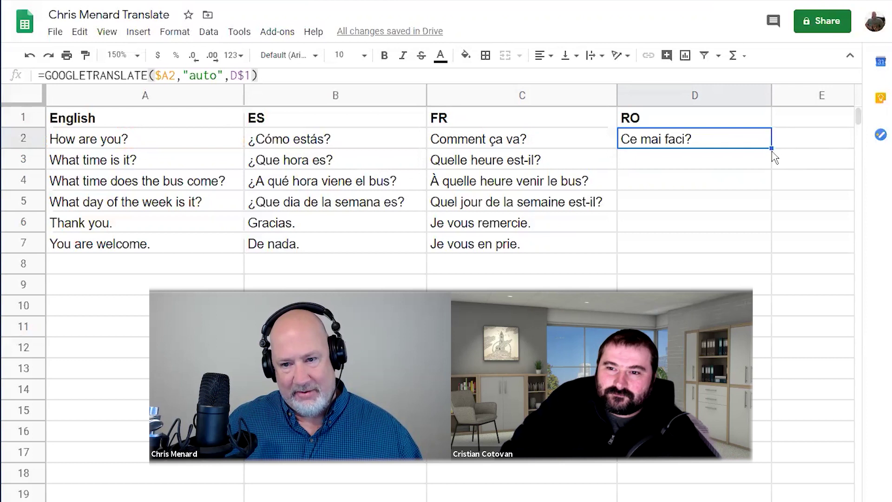
{"action": "left_click_drag", "start_coordinate": [771, 148], "coordinate": [755, 199]}
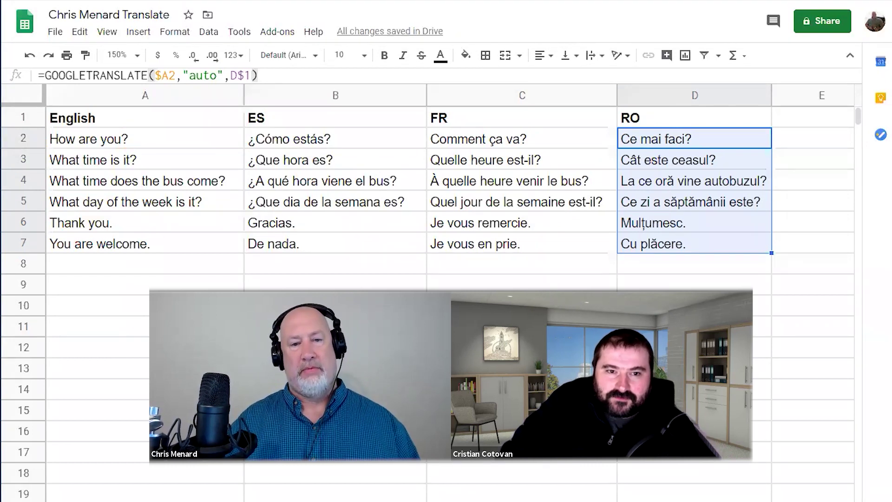
{"action": "left_click", "coordinate": [485, 101]}
{"action": "left_click", "coordinate": [486, 125]}
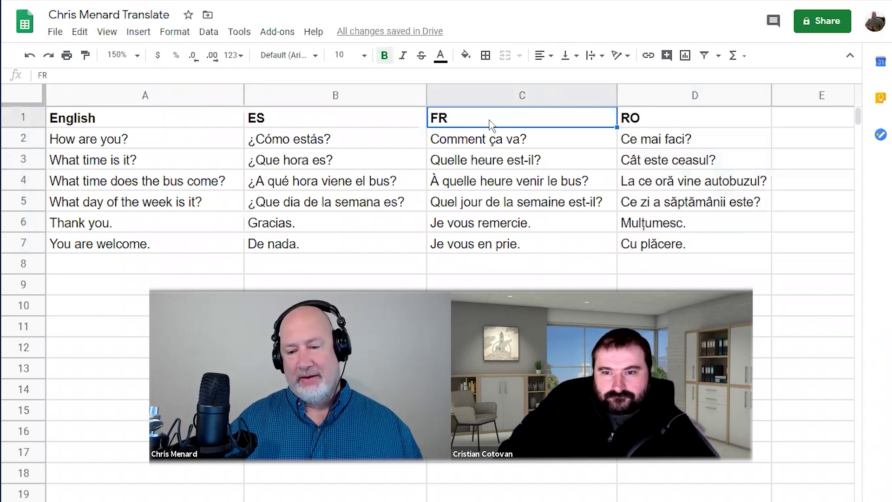
{"action": "left_click", "coordinate": [344, 139]}
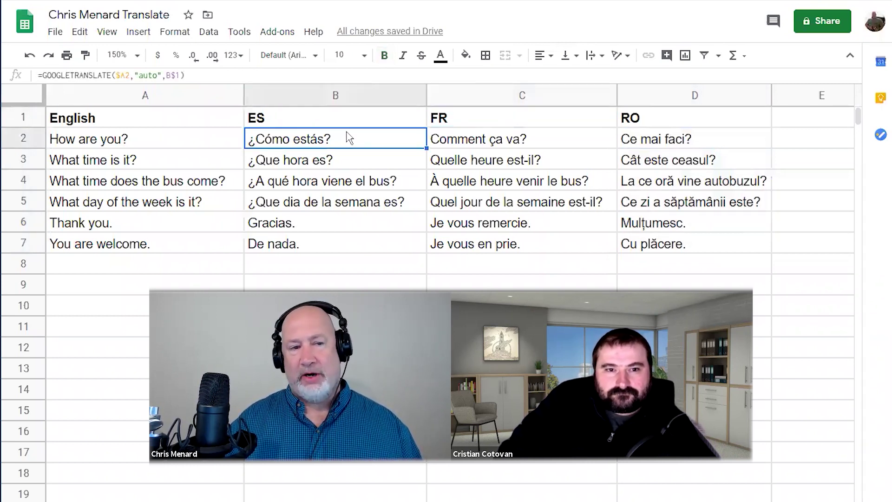